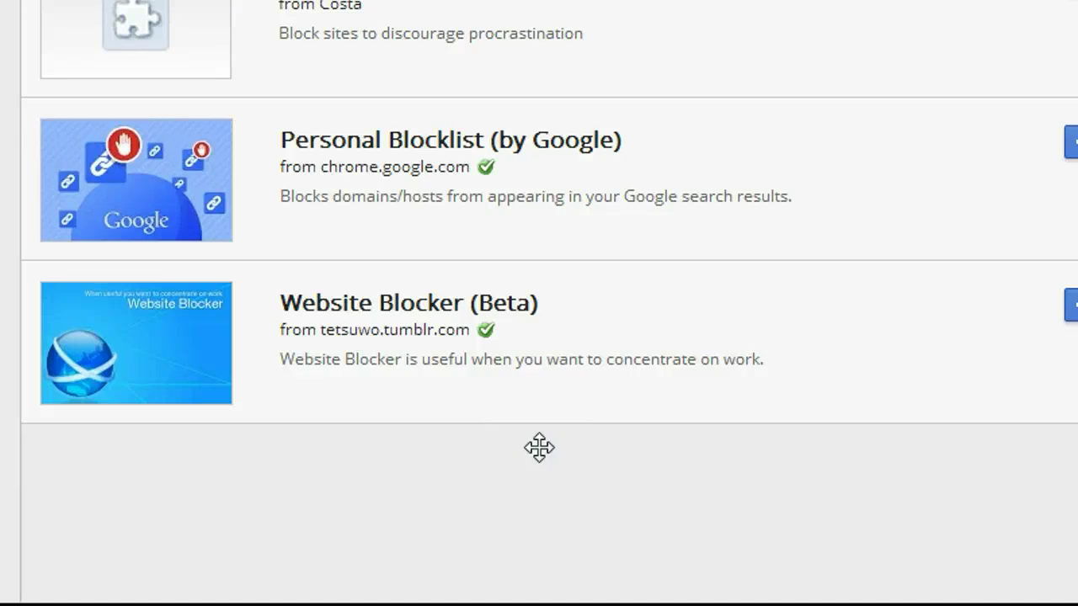
- Add the SiteBlock extension to Chrome from its Web Store page and close its details view
click(448, 541)
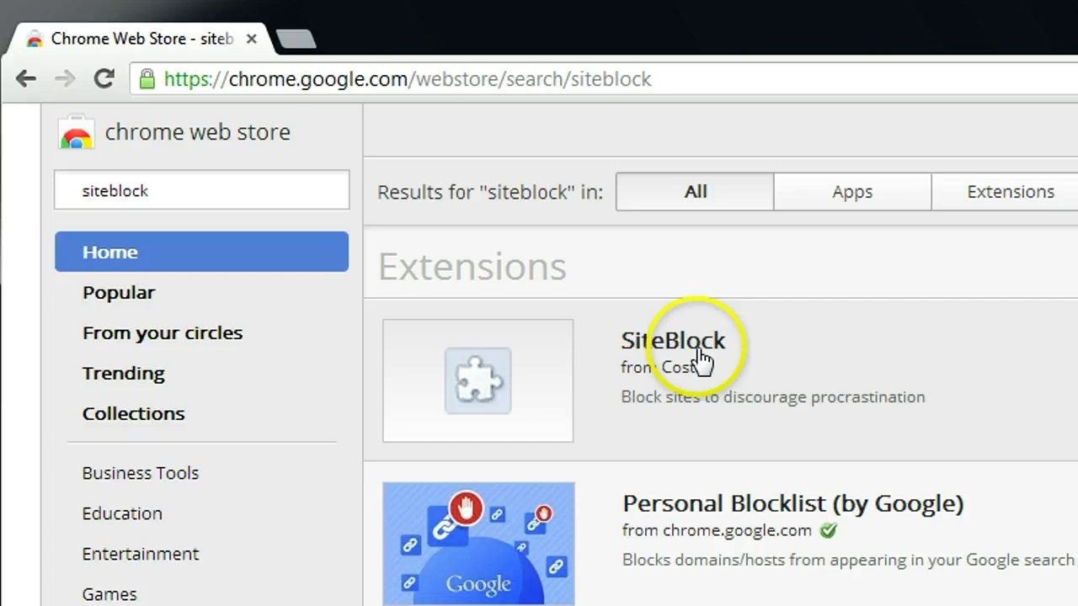
click(699, 347)
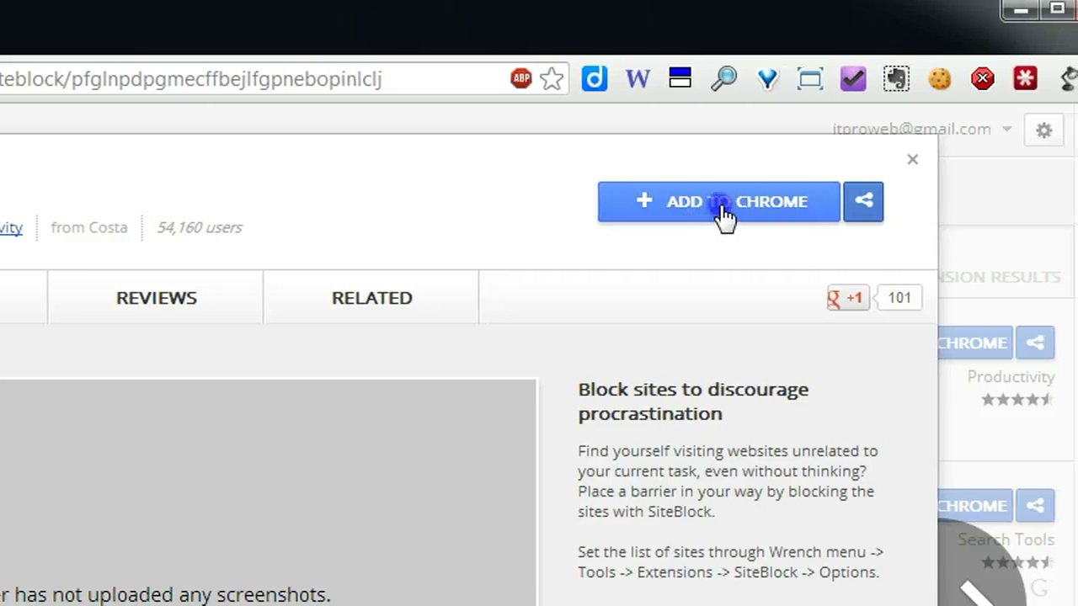
click(724, 220)
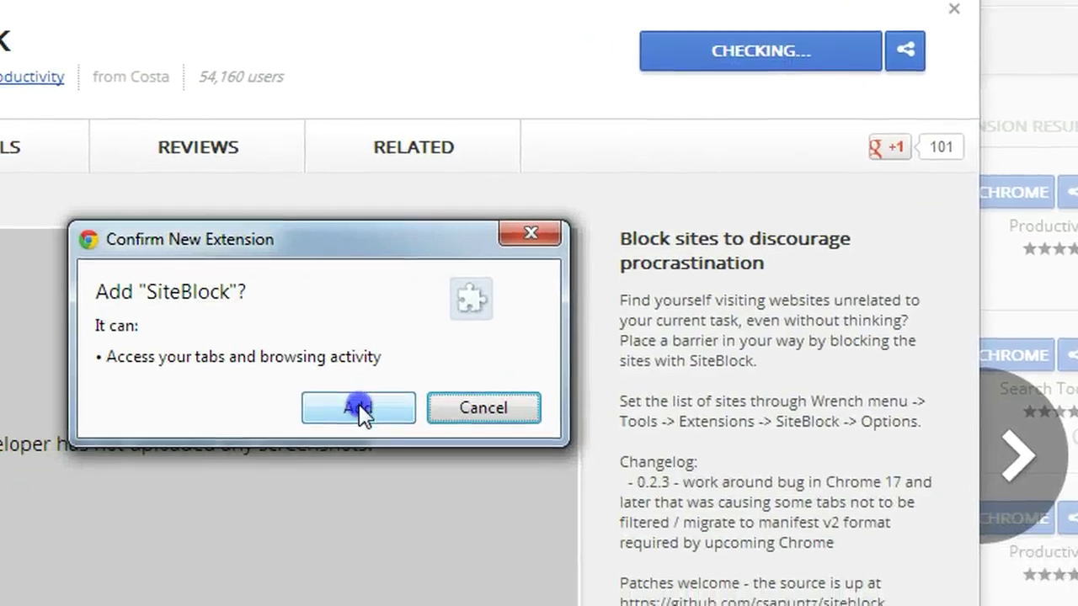
click(358, 408)
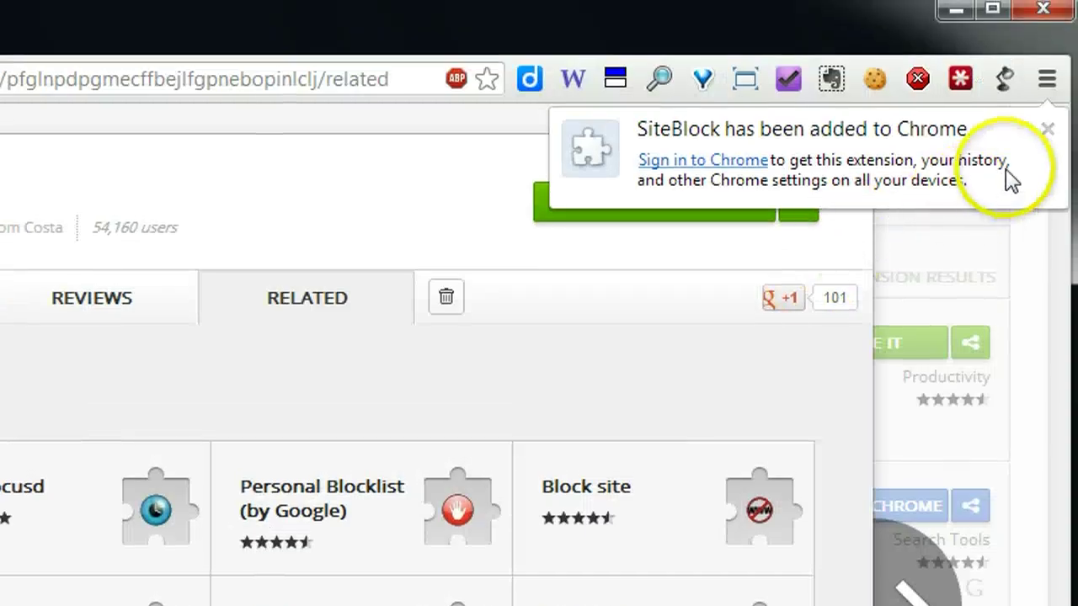
click(1047, 130)
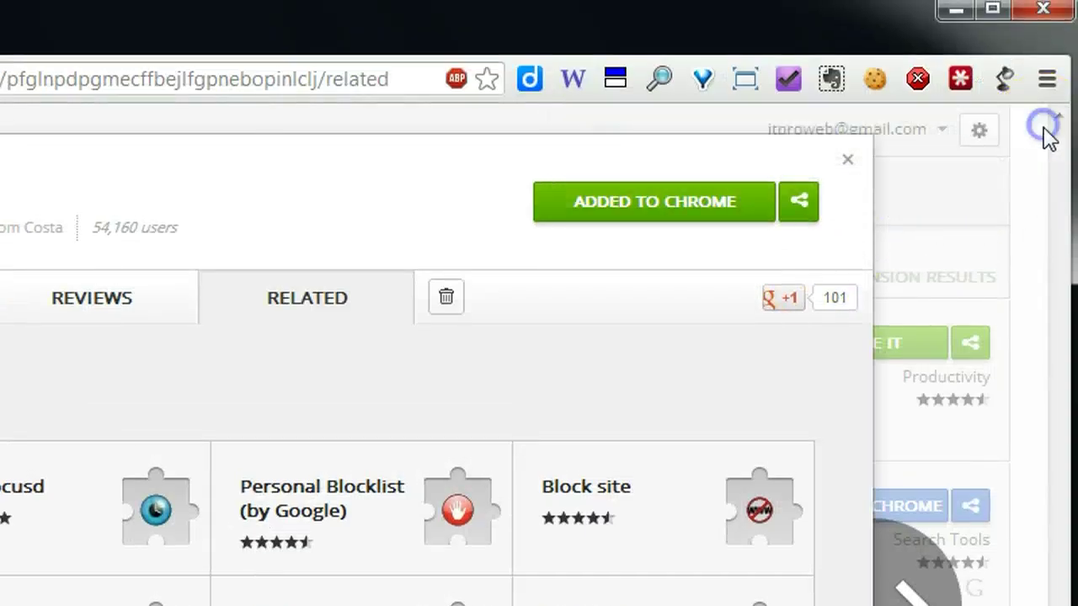
click(847, 160)
- Find SiteBlock on the Extensions page and open its Options page
click(1047, 79)
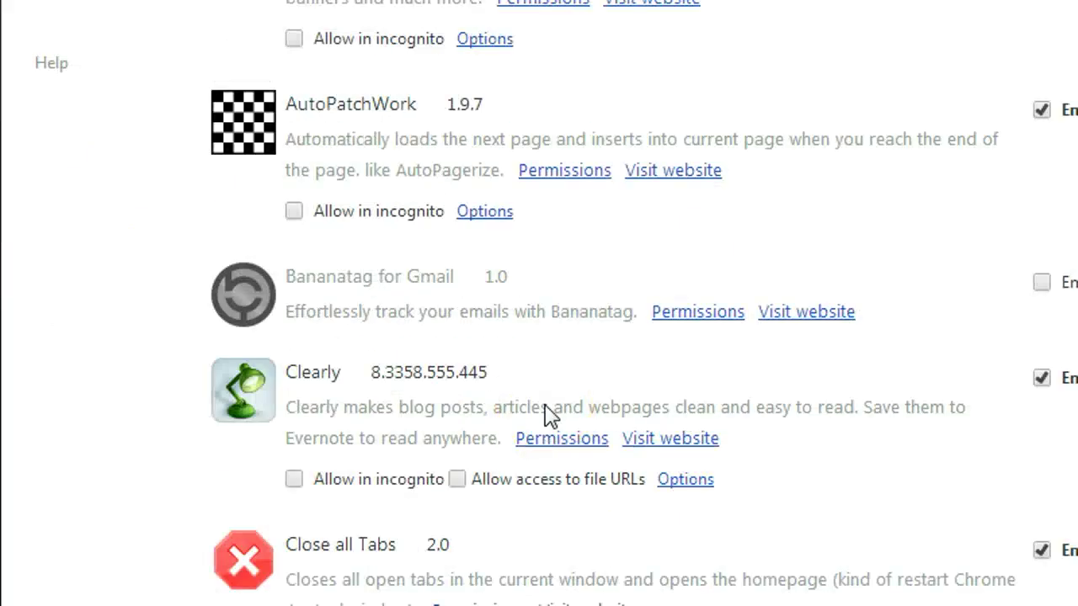
click(556, 415)
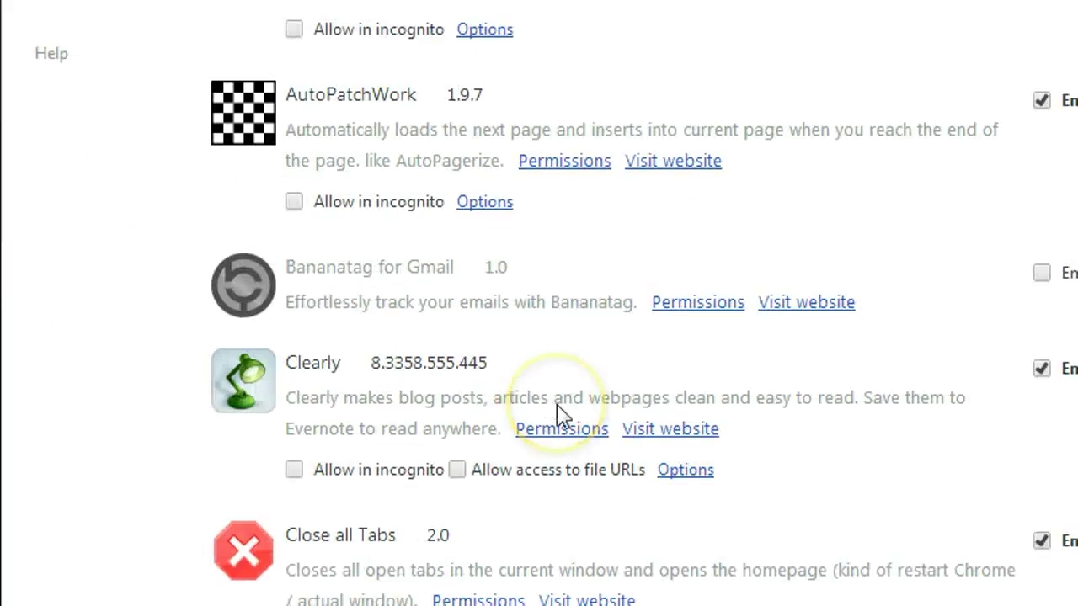
key(Return)
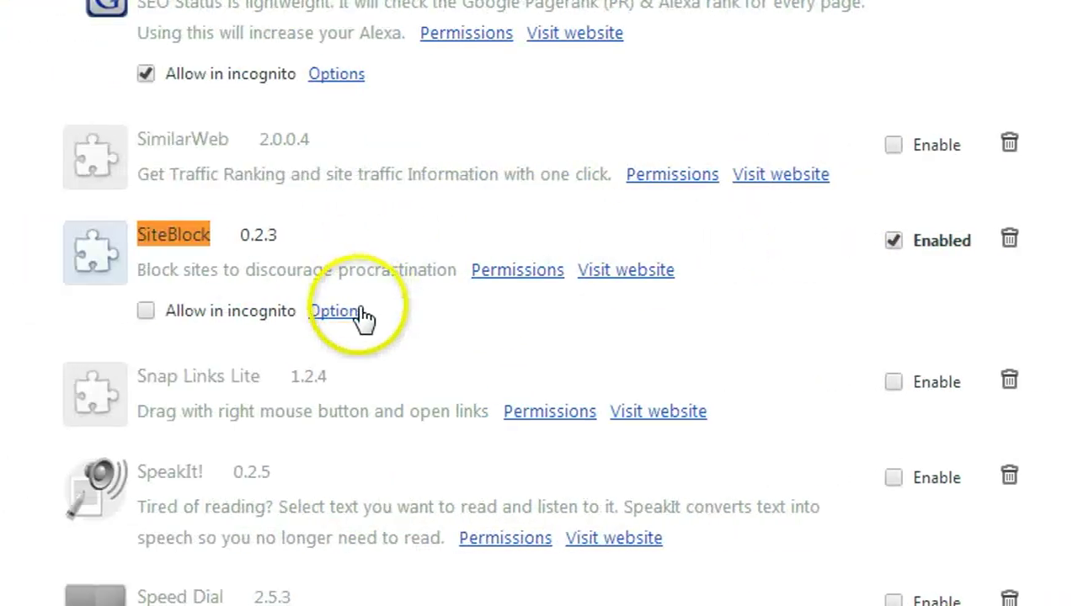
click(144, 310)
click(284, 202)
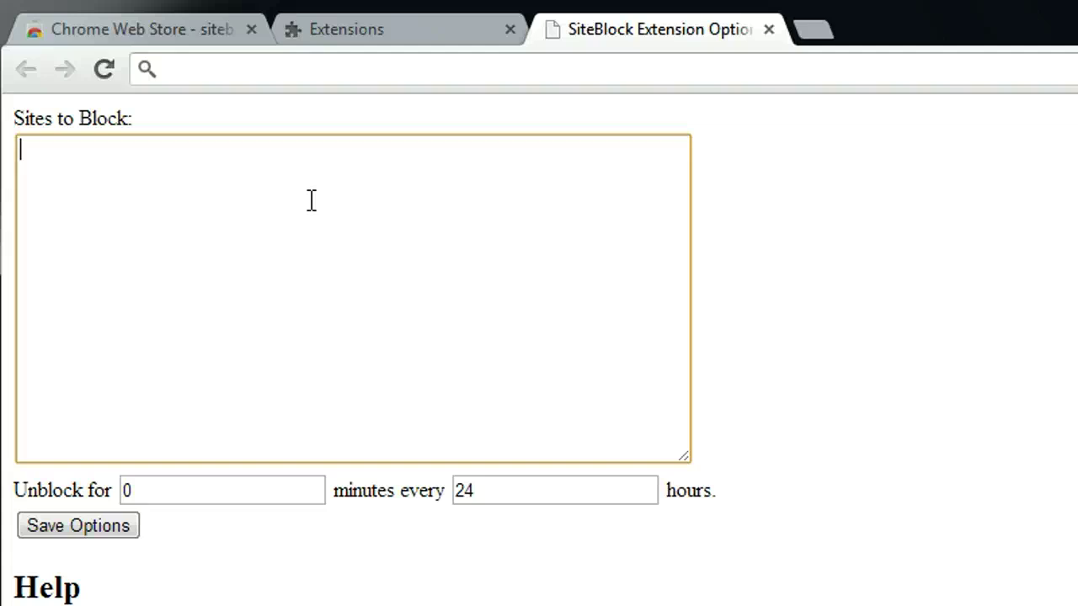
- Enter facebook.com in the Sites to Block list
text(facebook.)
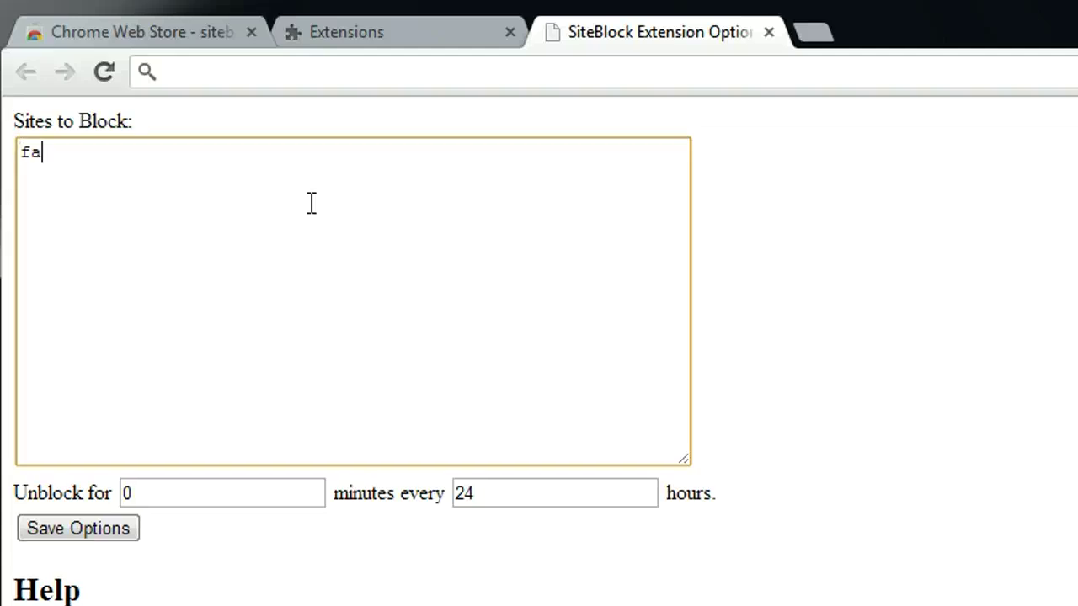
text(com)
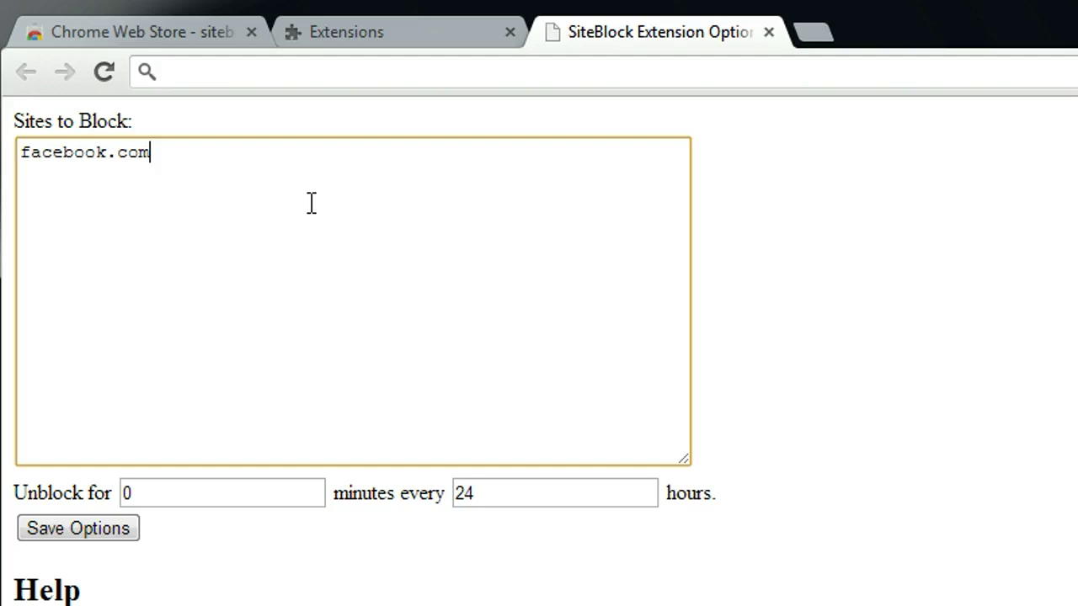
click(21, 158)
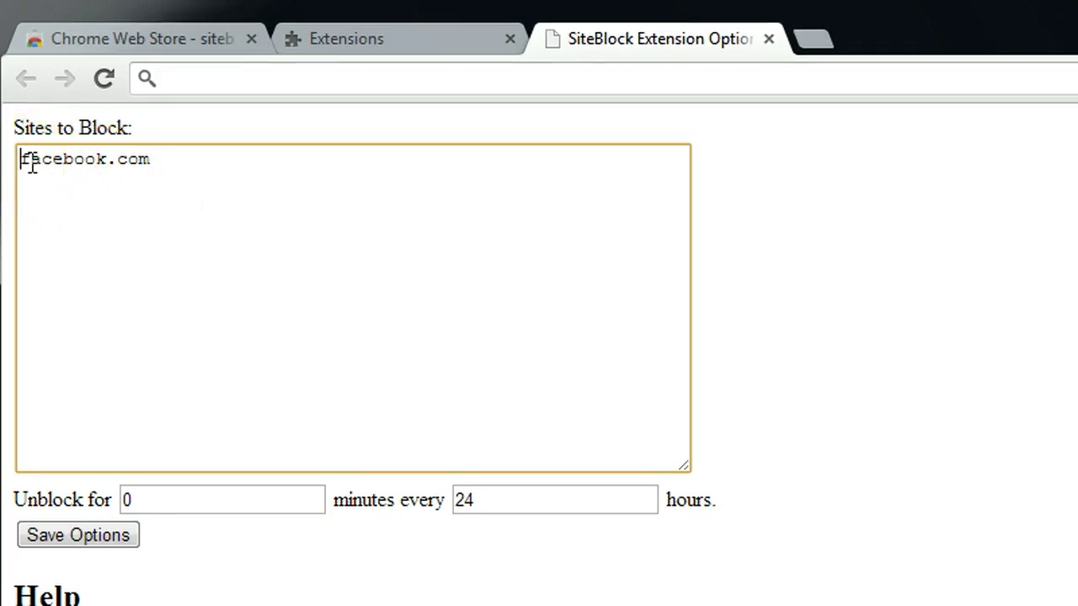
click(99, 163)
click(145, 160)
key(ctrl+a)
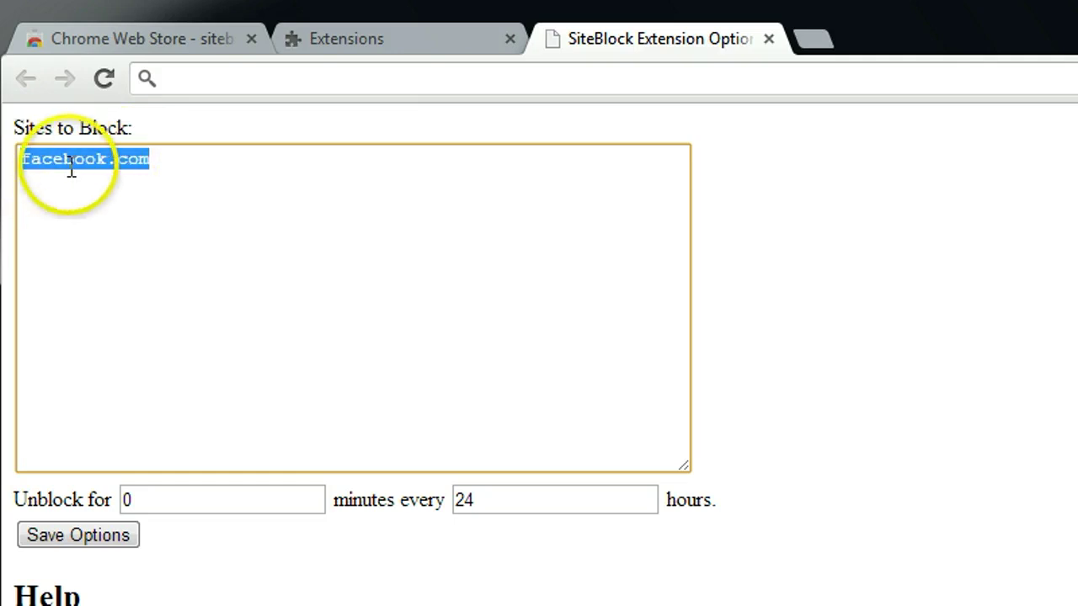
click(168, 160)
scroll(103, 417, down, 3)
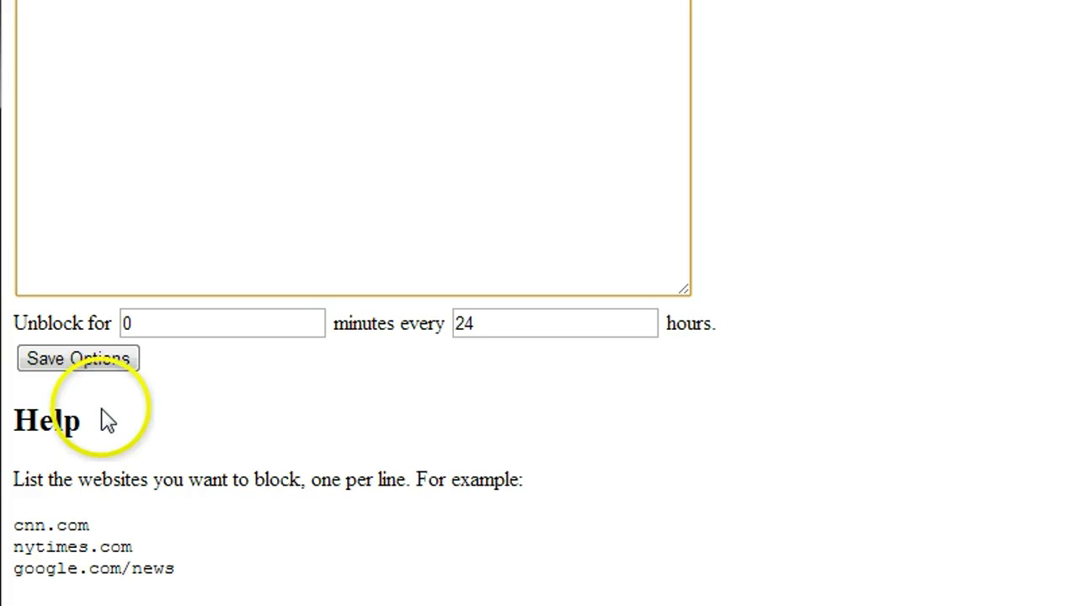
scroll(152, 404, down, 1)
drag(12, 404, 179, 413)
scroll(84, 404, down, 1)
click(228, 267)
scroll(205, 193, up, 3)
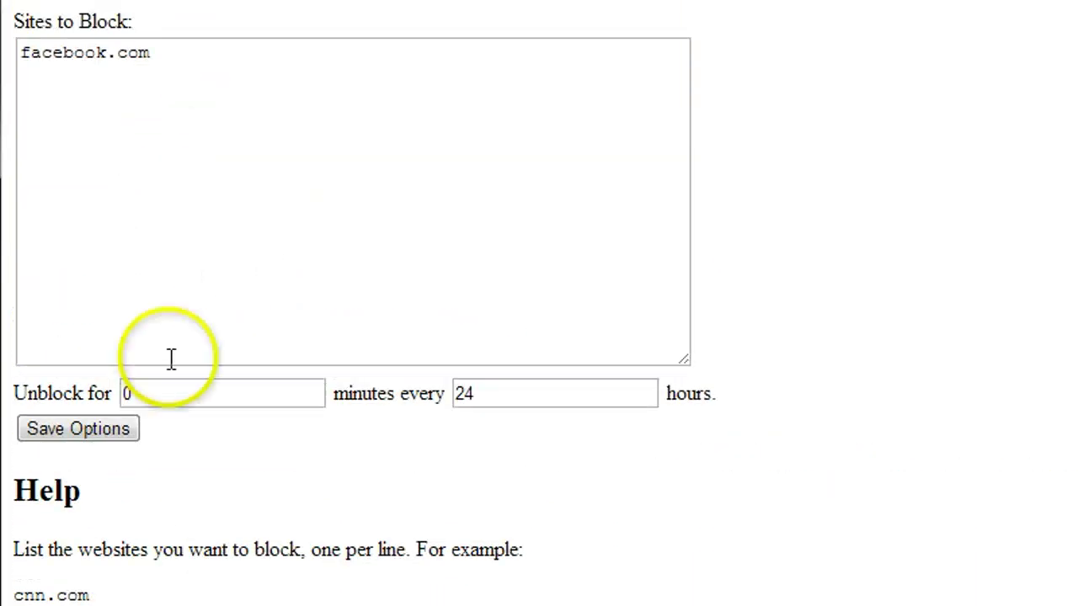
- Set the Unblock for allowance to 0 minutes and save the options
click(172, 389)
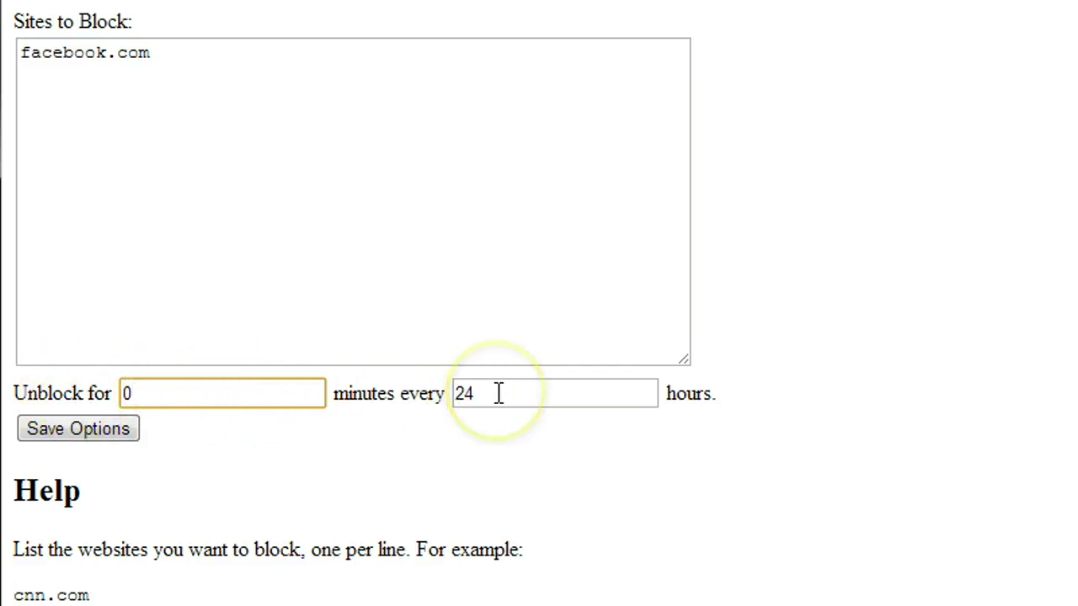
click(247, 396)
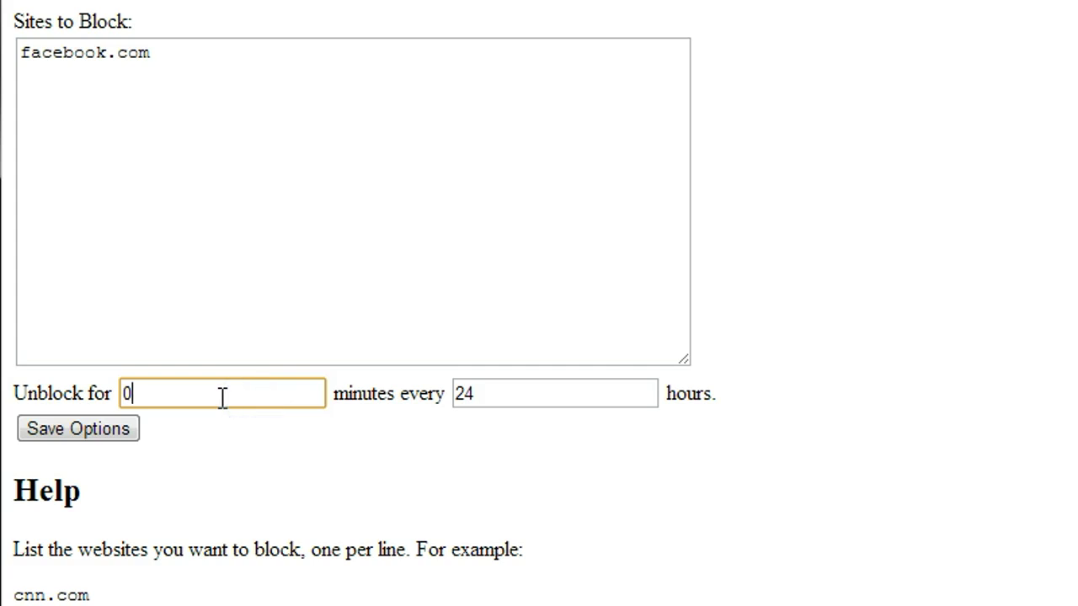
click(89, 395)
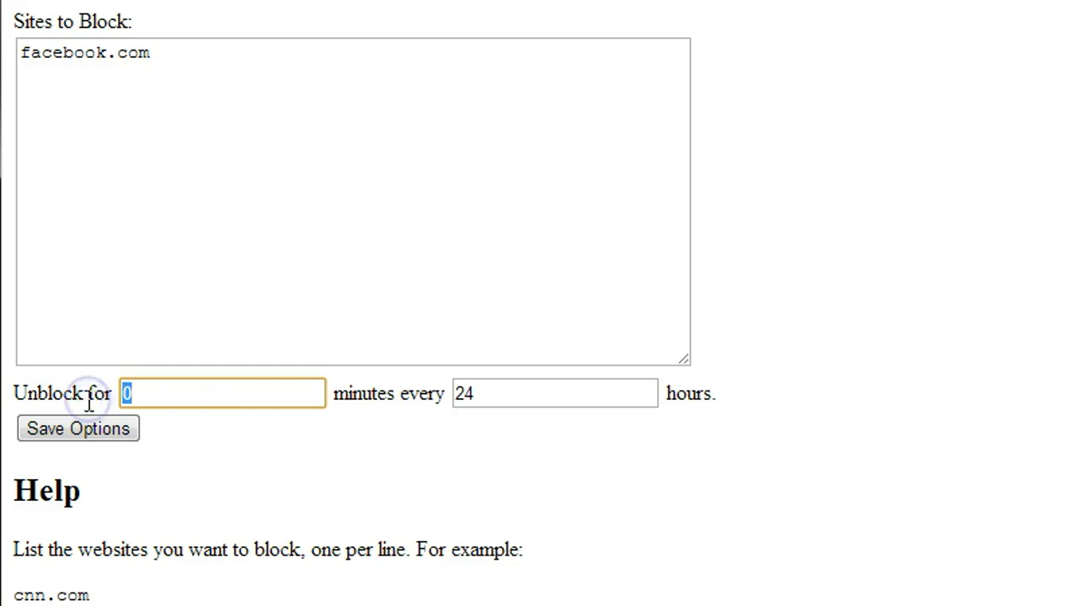
text(60)
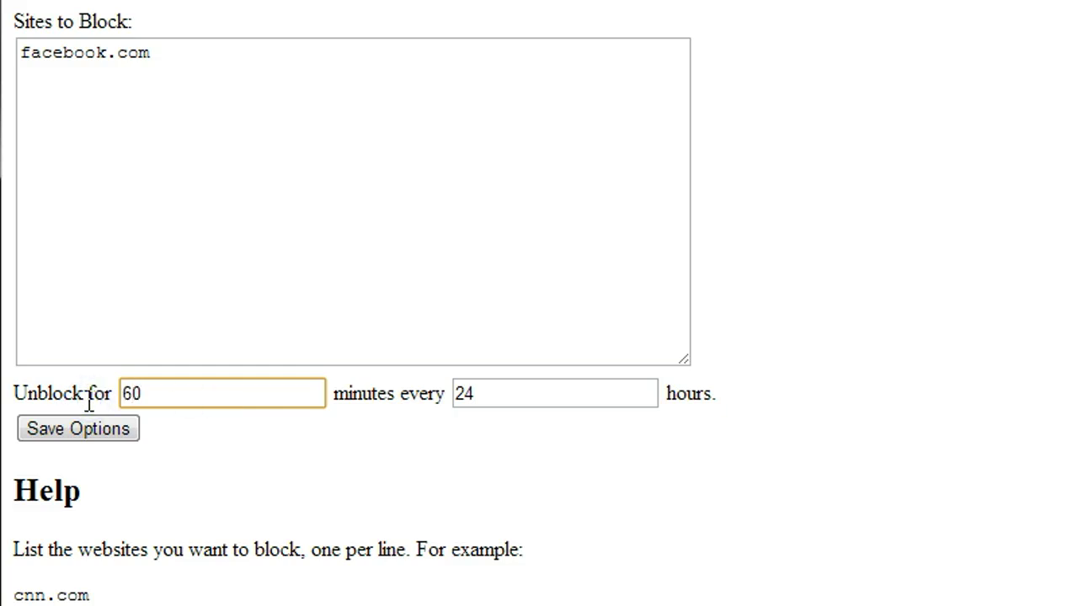
key(BackSpace)
key(BackSpace)
triple_click(180, 52)
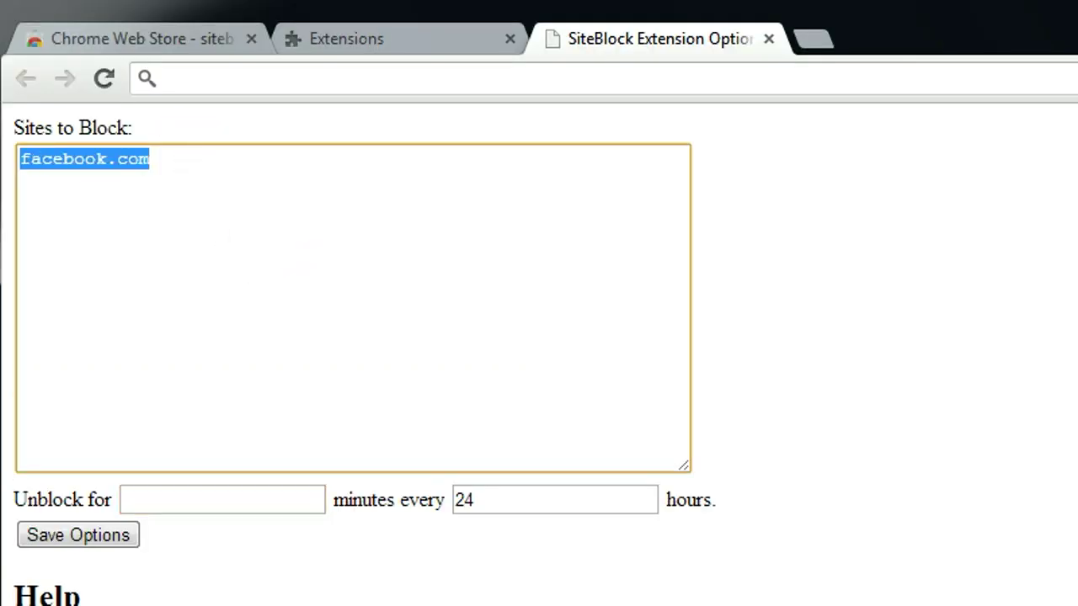
click(217, 498)
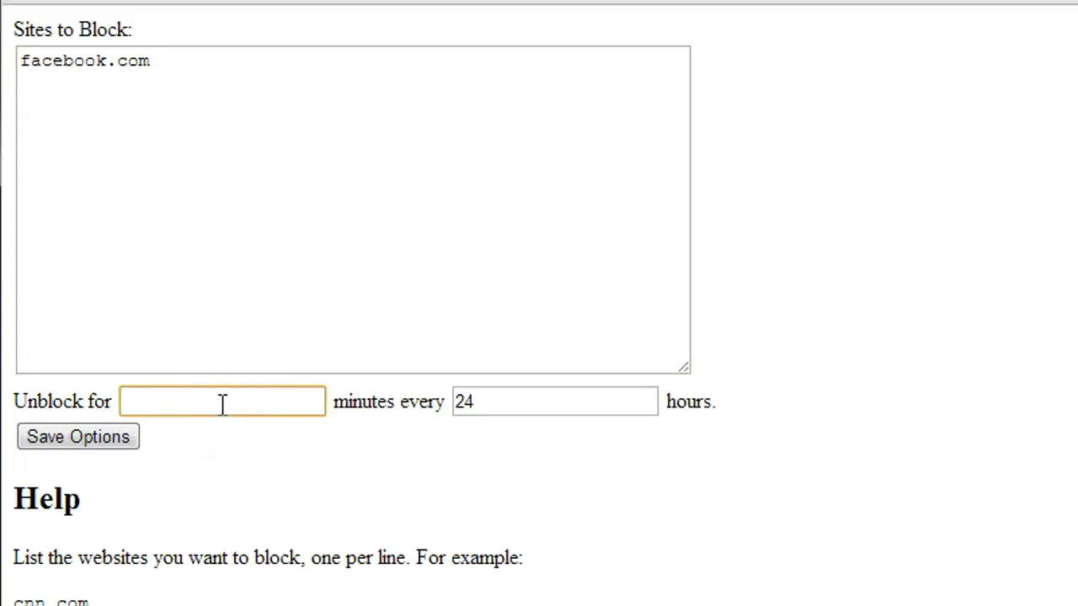
text(0)
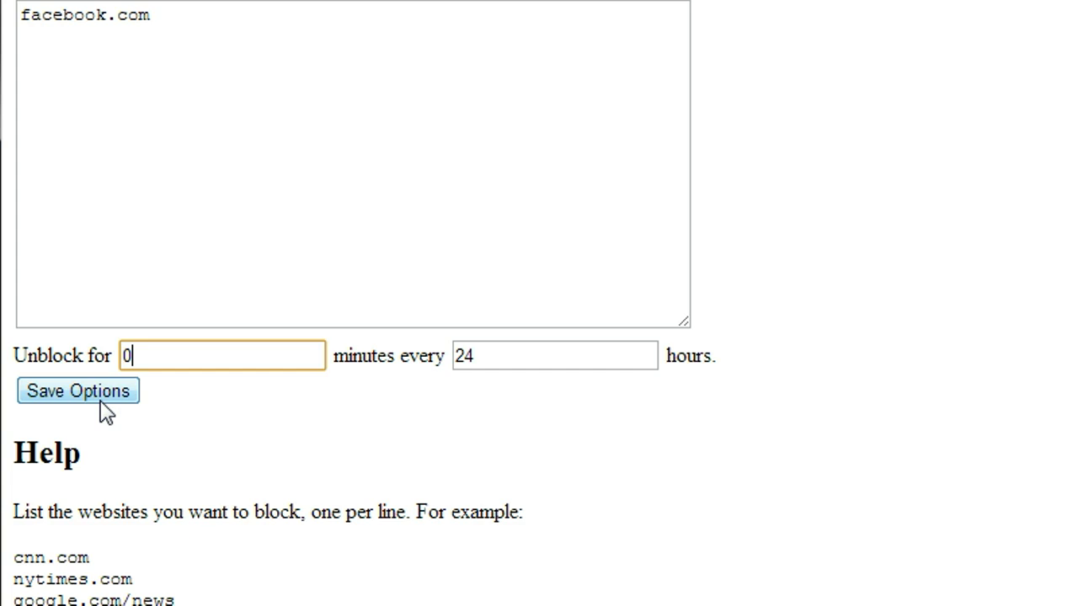
click(78, 391)
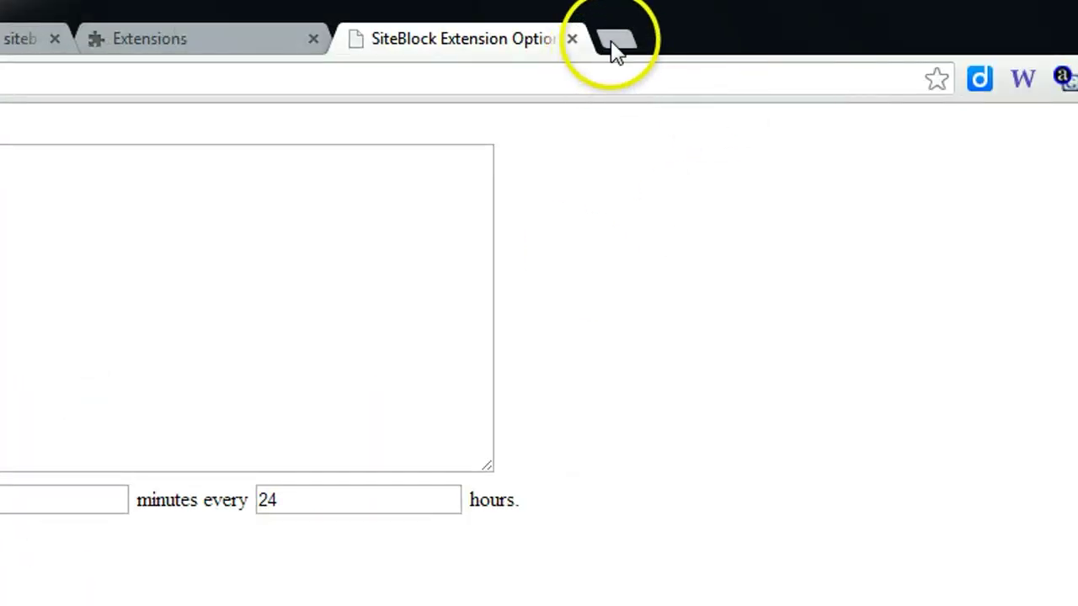
- Load facebook.com in a new tab to check that SiteBlock blocks it
click(617, 40)
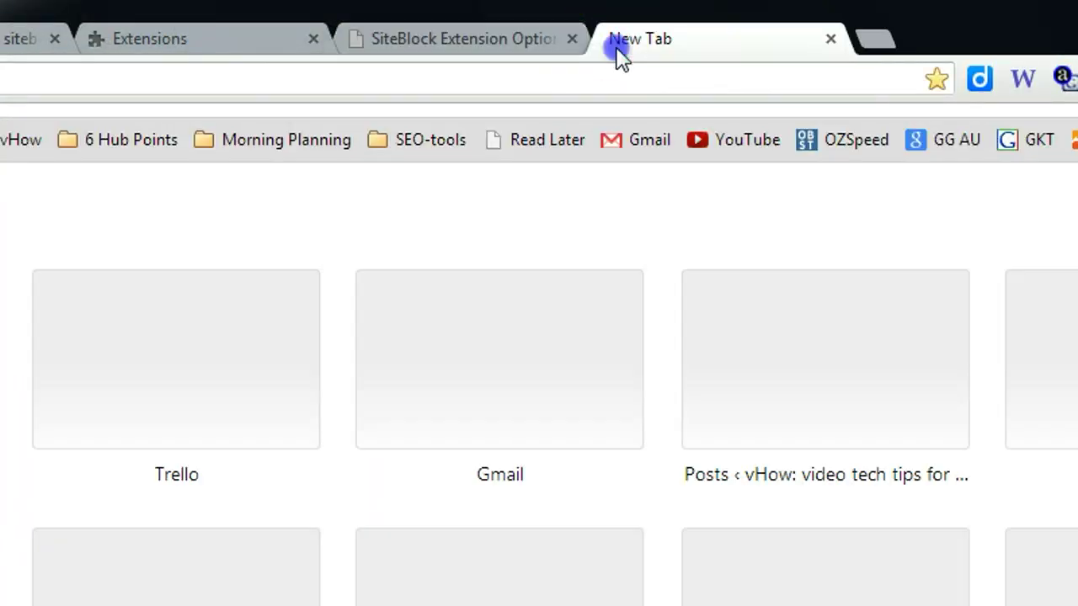
text(facebook.com)
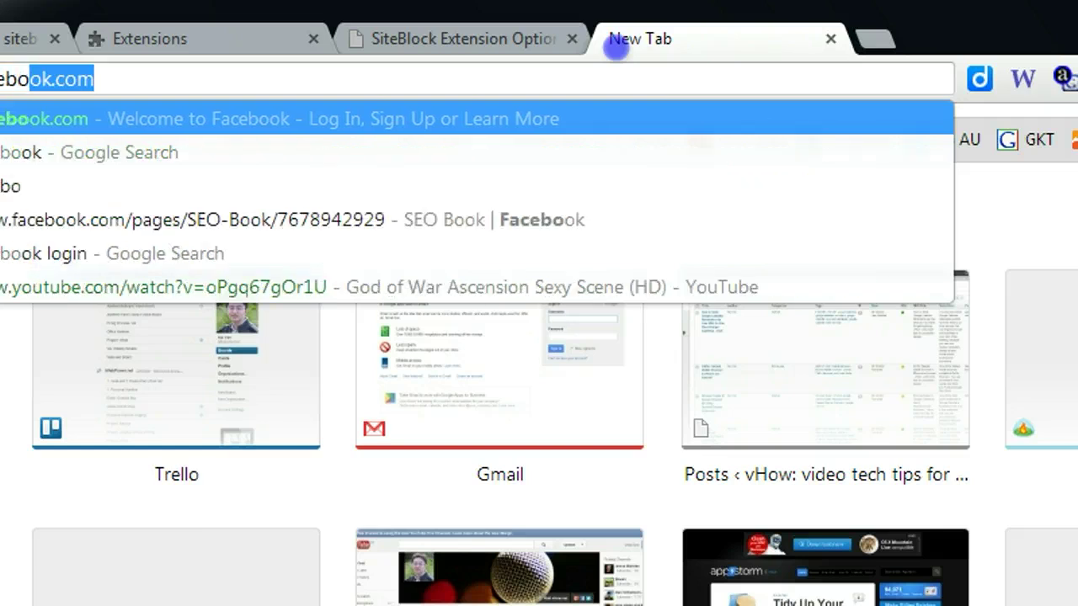
key(Return)
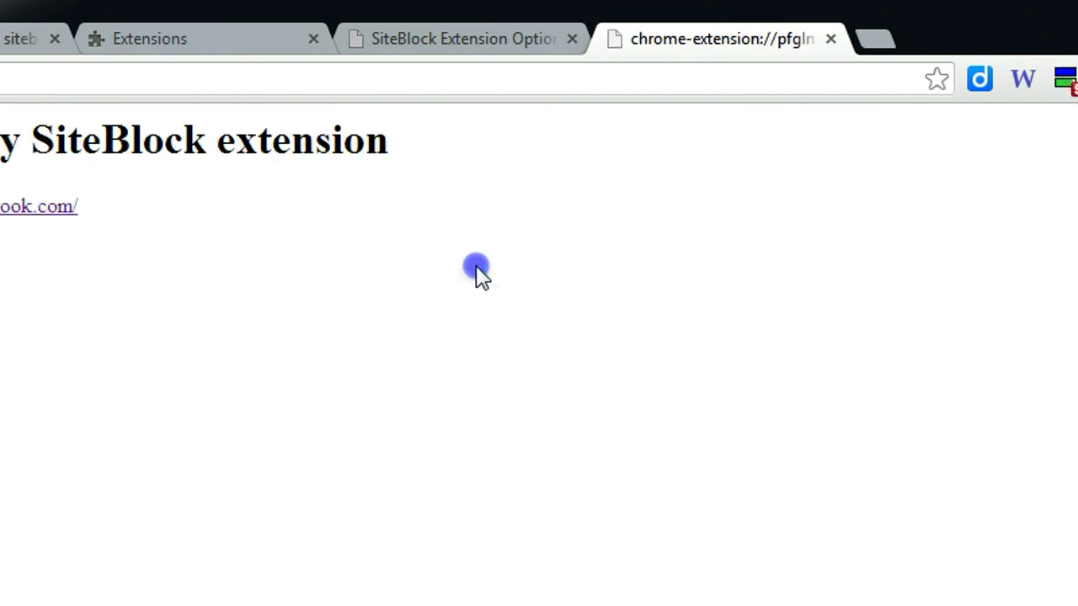
- Change the Unblock for allowance to 5 minutes and save the options
click(556, 40)
double_click(294, 447)
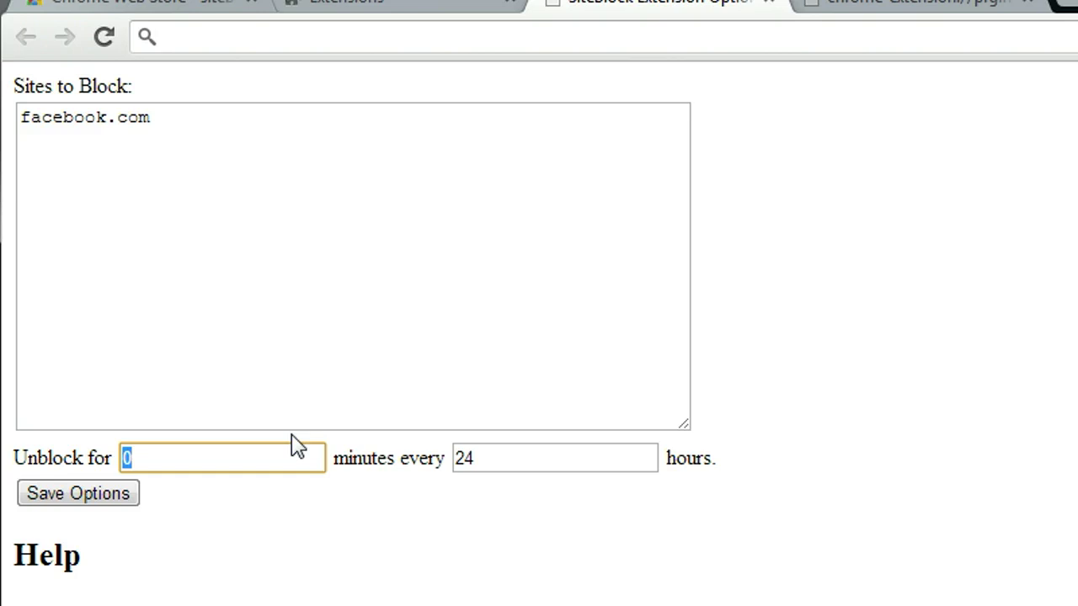
text(5)
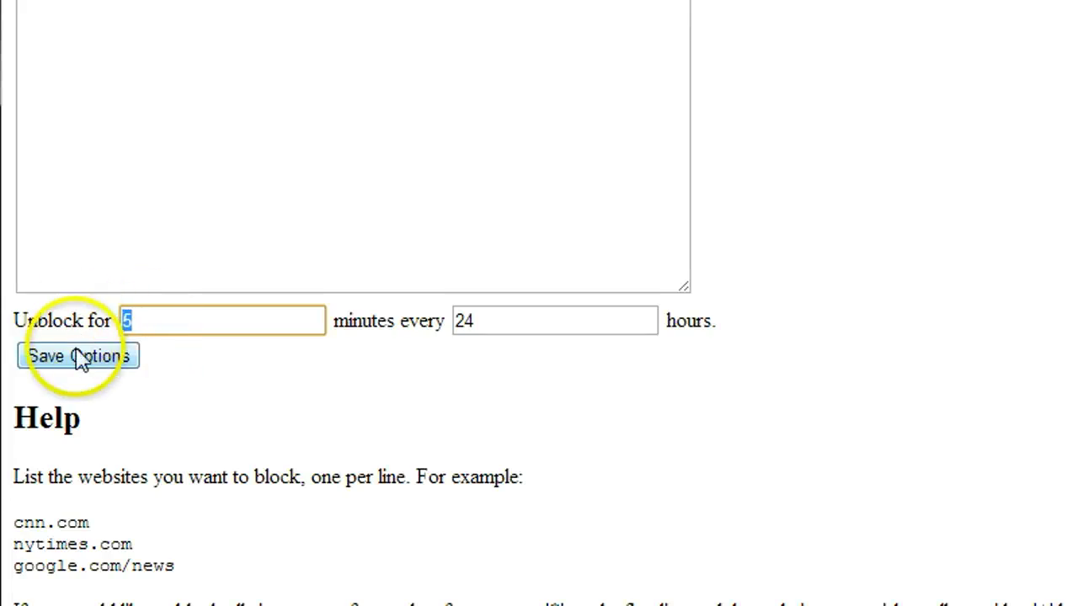
click(77, 356)
- Reload facebook.com in the blocked tab to confirm it now opens
click(723, 40)
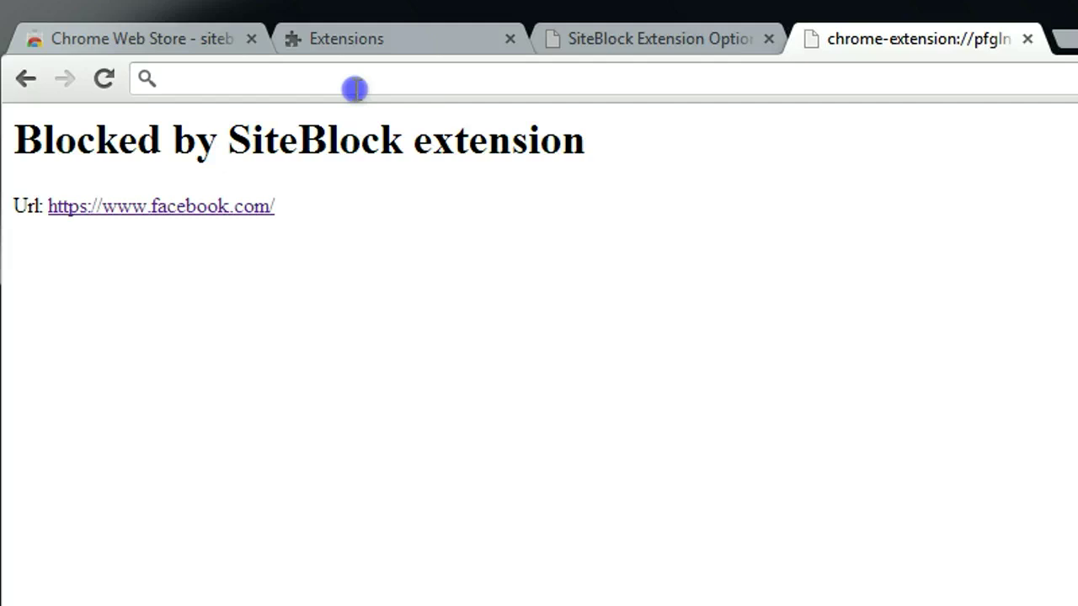
text(faceboook)
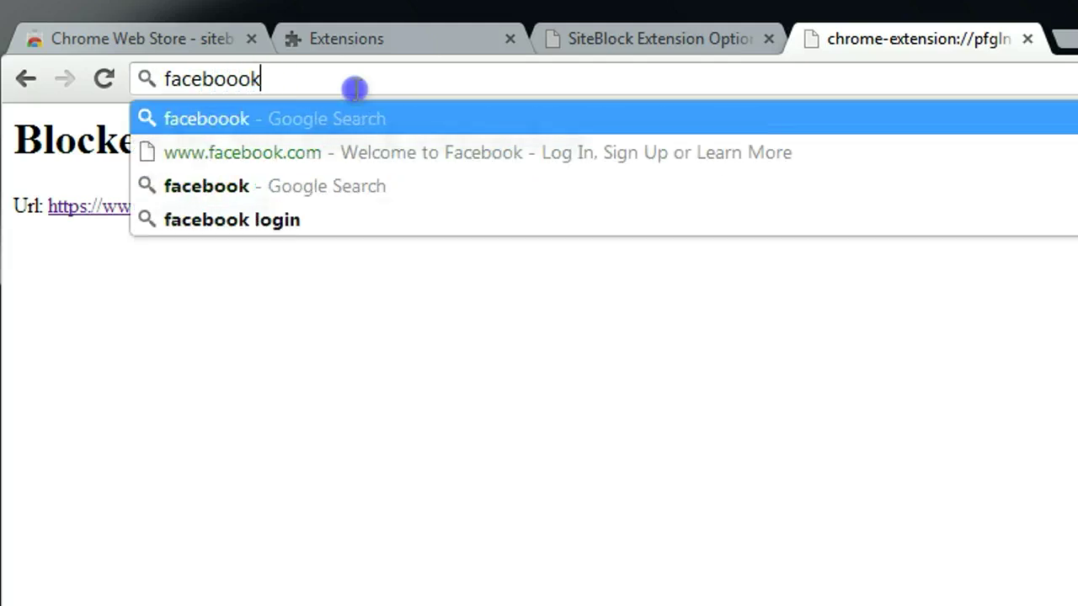
key(Down)
key(Return)
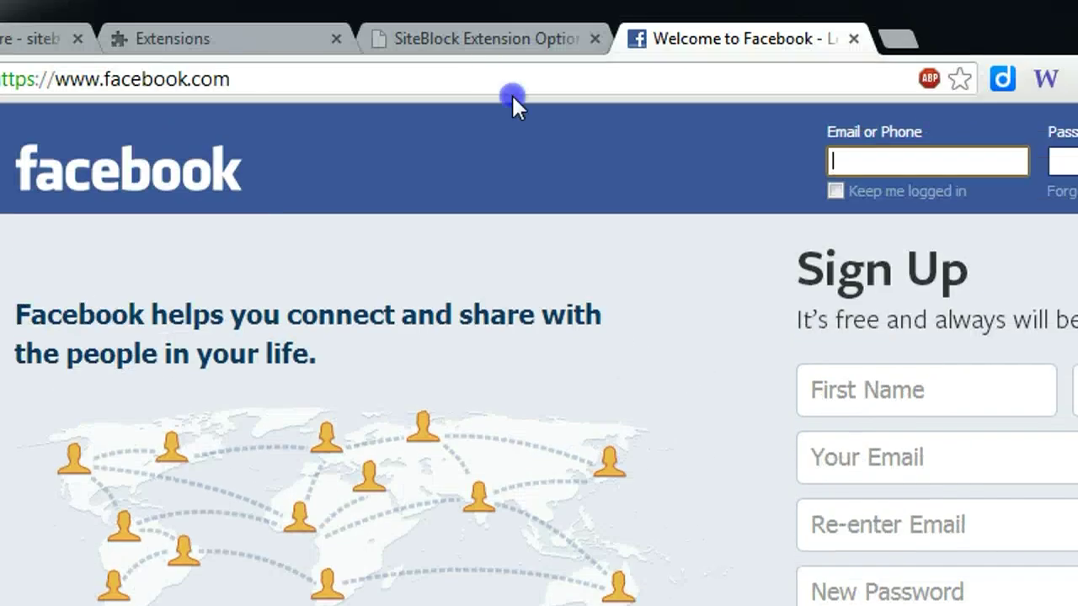
- Add twitter.com below facebook.com, raise Unblock for to 30 minutes, and save
click(361, 46)
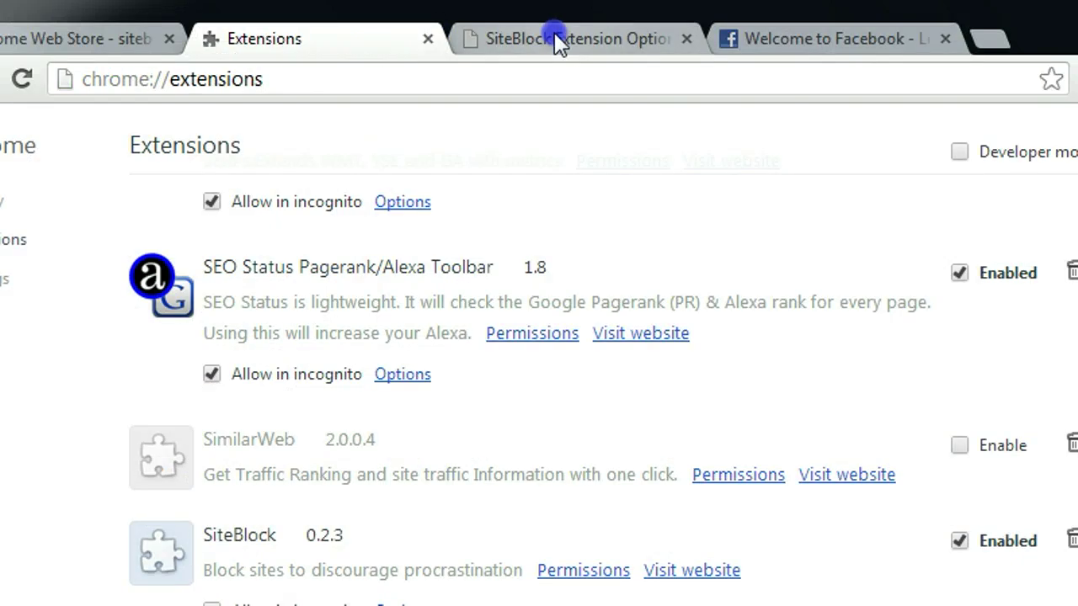
click(553, 42)
click(237, 159)
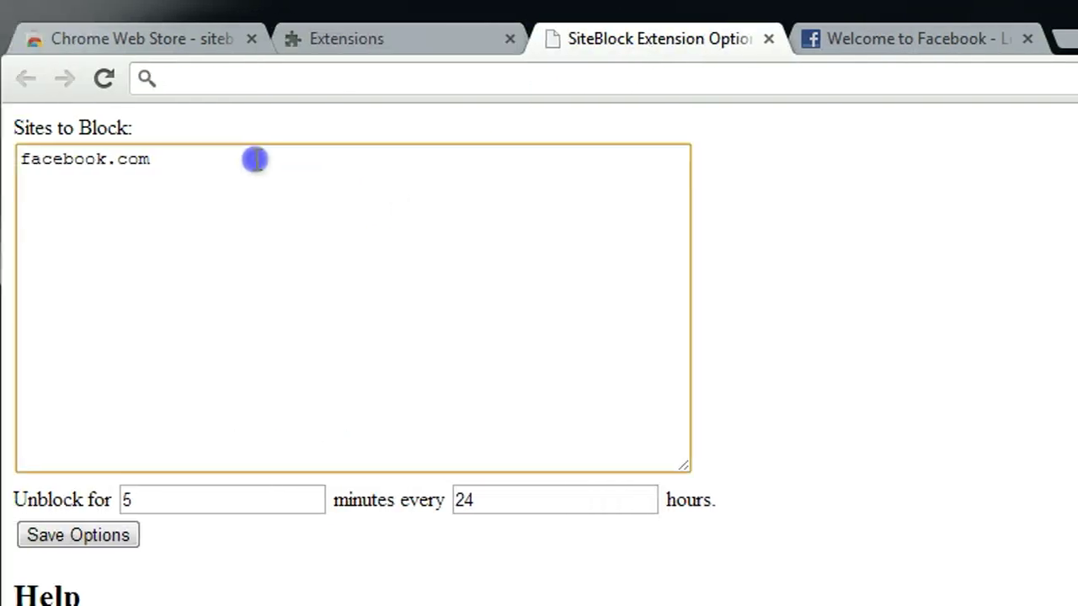
key(Return)
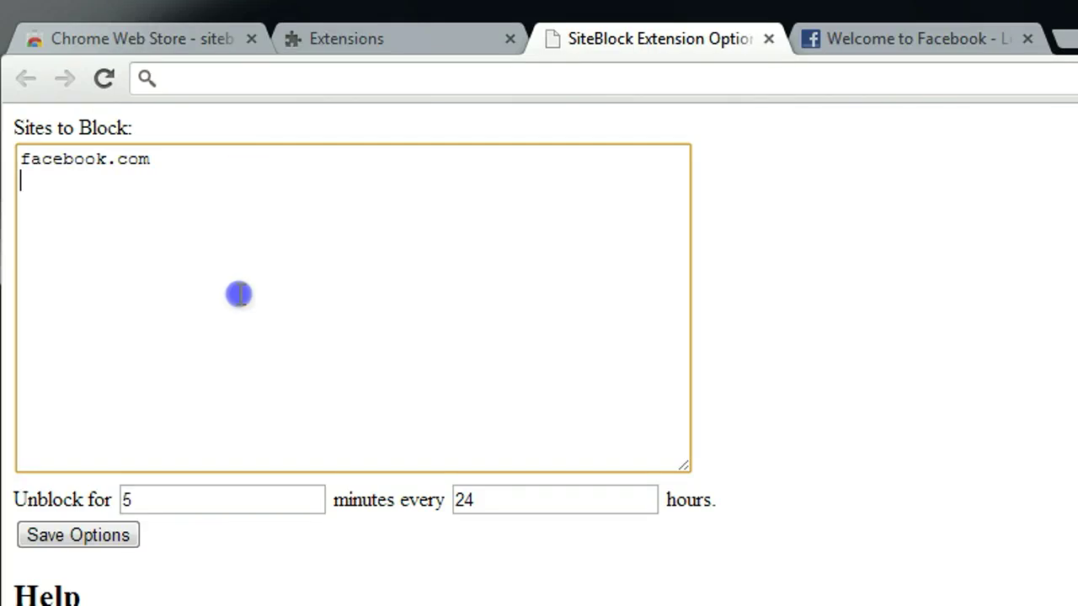
drag(214, 500, 79, 499)
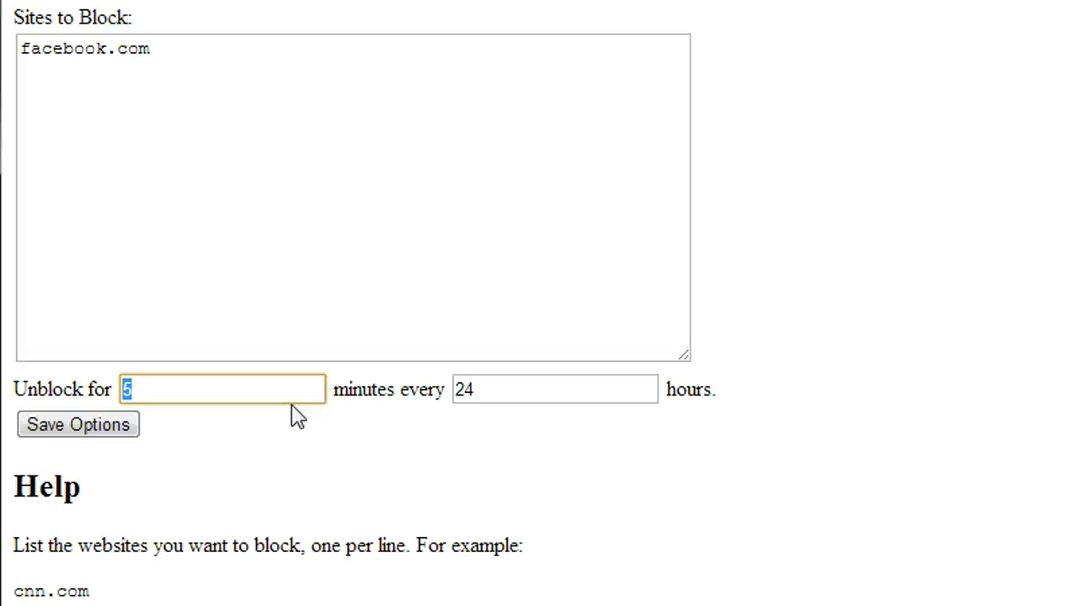
text(30)
click(157, 63)
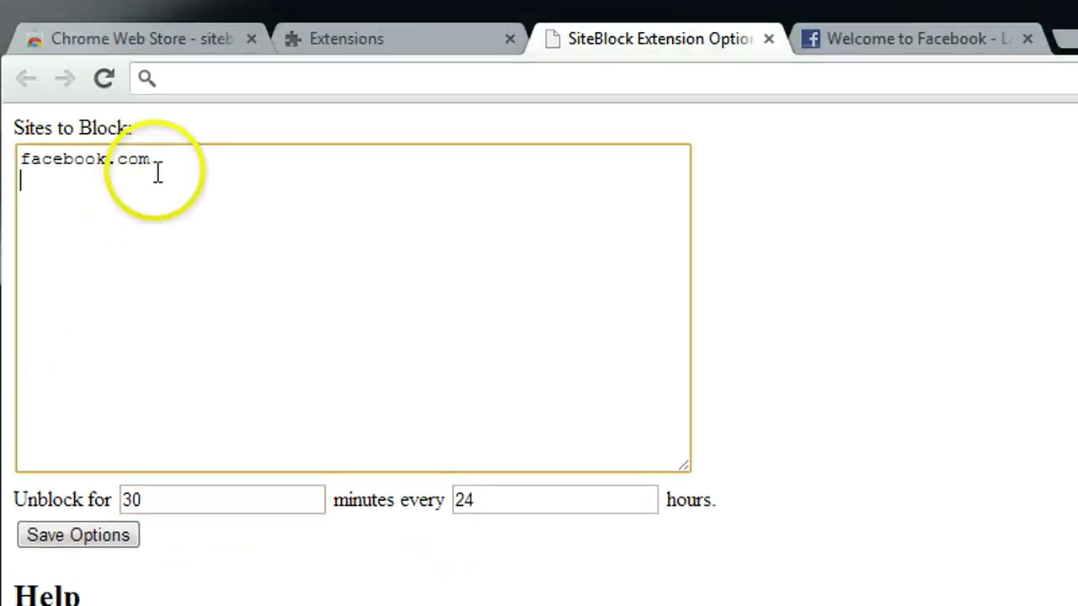
text(t)
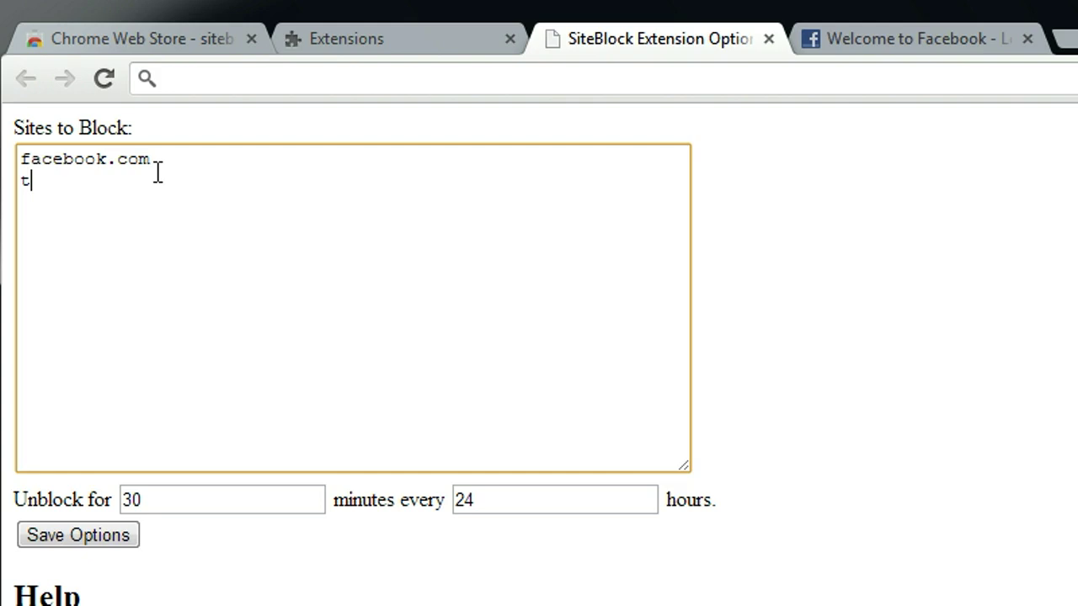
text(witter.com)
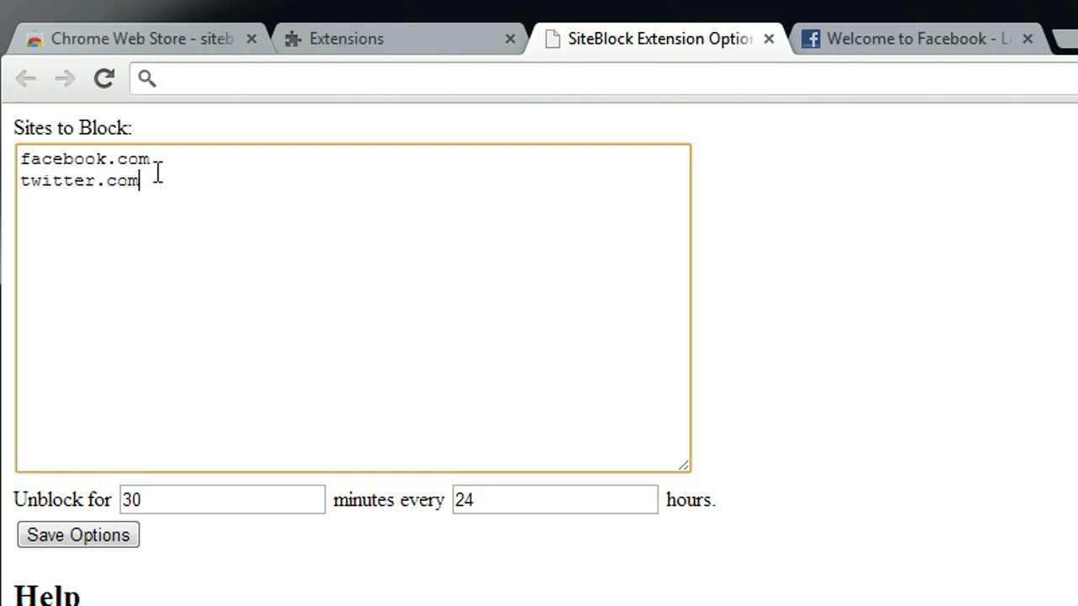
click(78, 536)
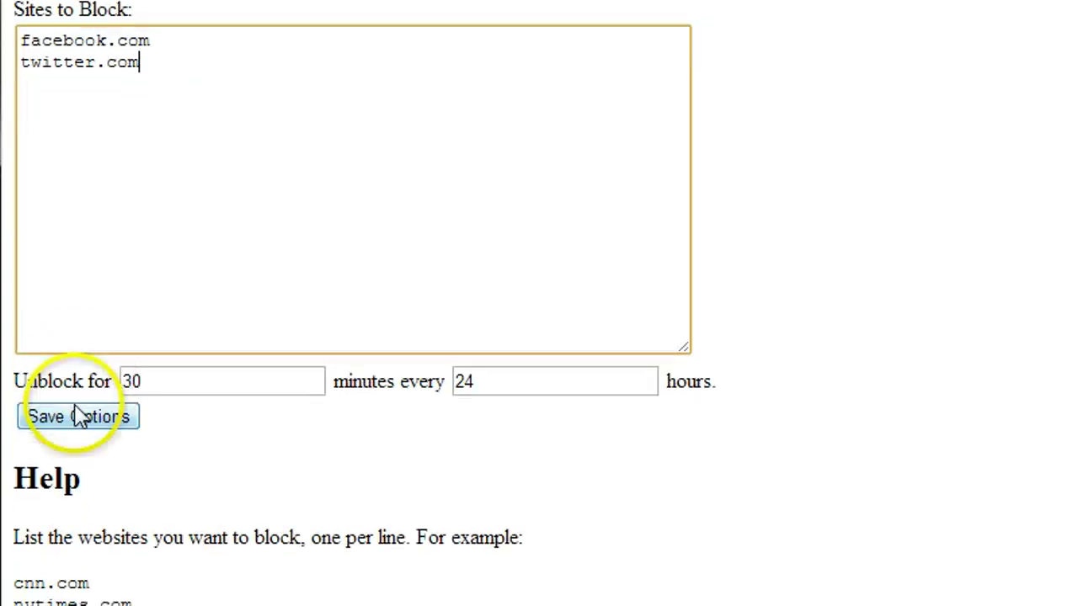